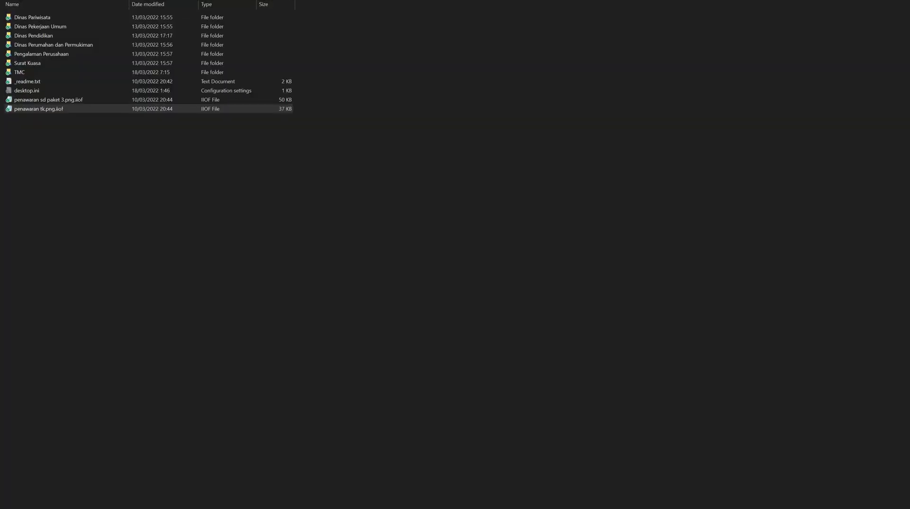
# Step: Open the captured snip for saving and browse to the client folder numbered 43 inside "5. DECRYPTION SAMPLE - TESTIMONI & DOKUMENTASI PENYELAMATAN RANSOM"
pyautogui.press('super+a')
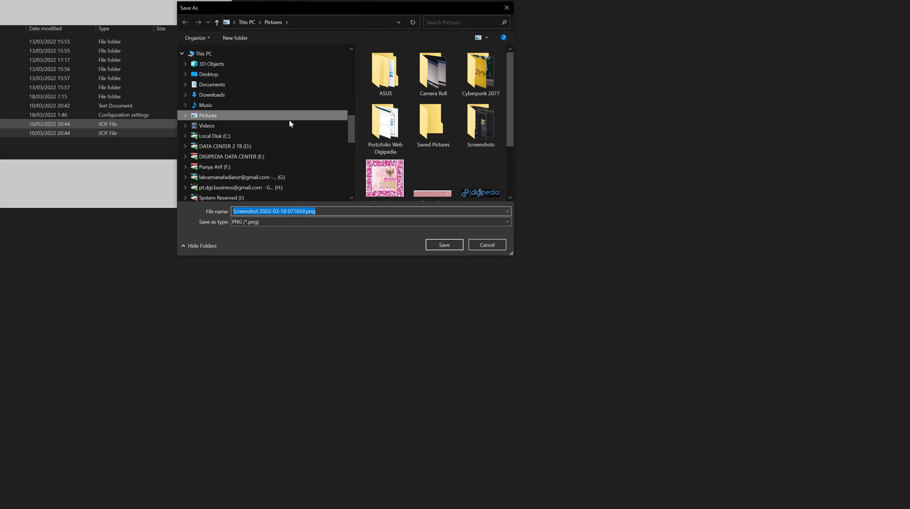
pyautogui.scroll(6, 292, 126)
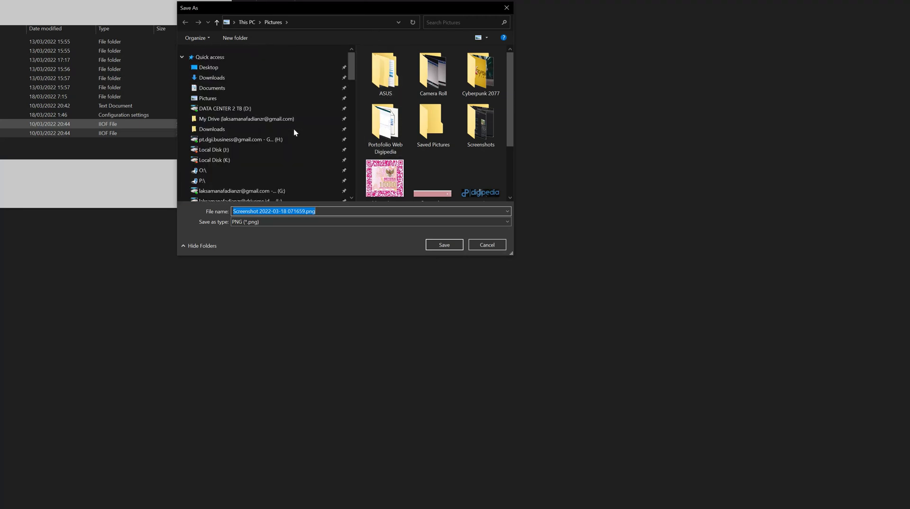
pyautogui.click(254, 140)
pyautogui.doubleClick(400, 82)
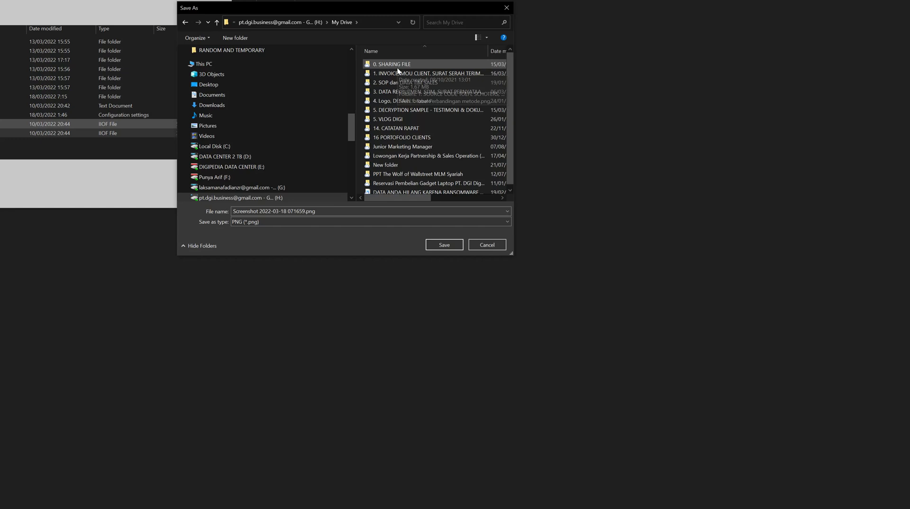
pyautogui.doubleClick(414, 111)
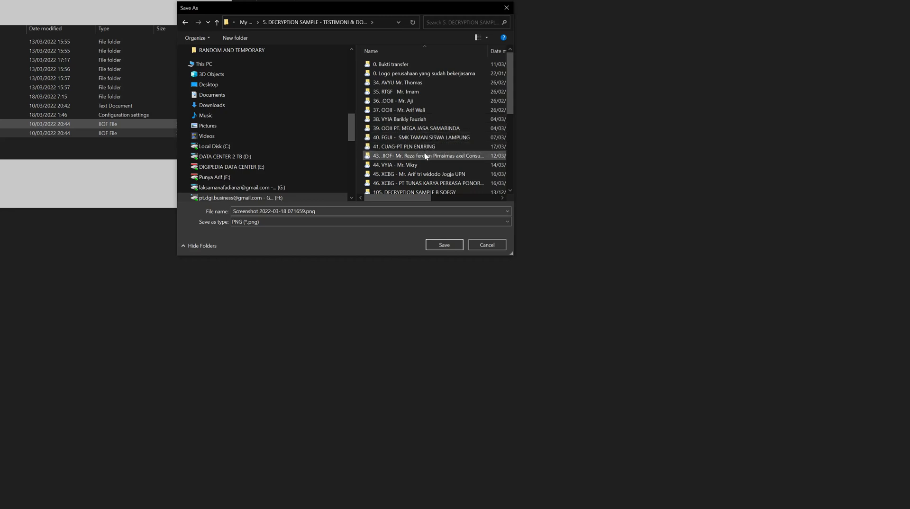
pyautogui.moveTo(513, 146); pyautogui.dragTo(756, 181)
pyautogui.click(571, 158)
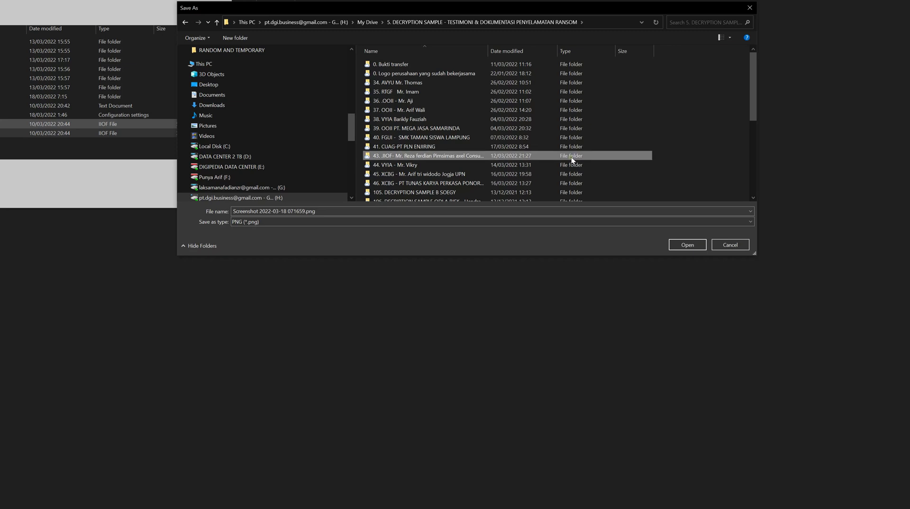
pyautogui.doubleClick(545, 153)
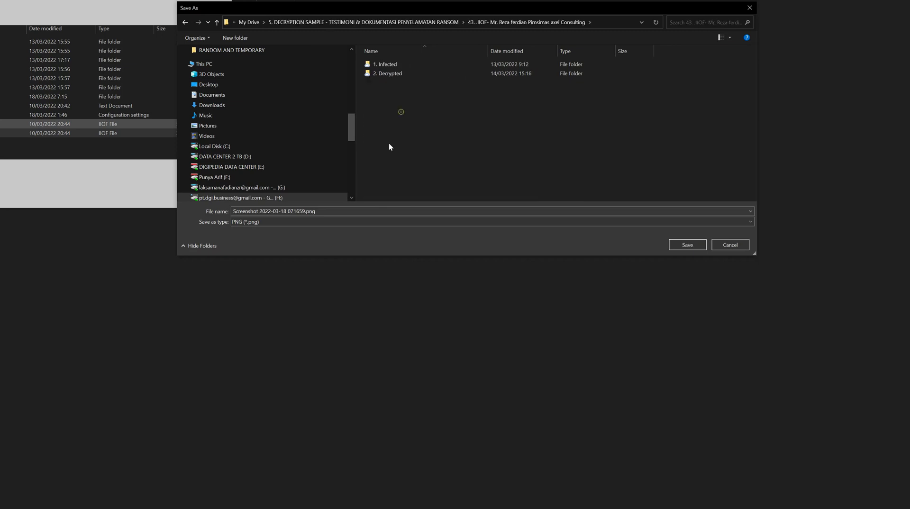
# Step: Save the snip as the PNG file "DOCUMENTATION 1 - BEFORE" in the client folder
pyautogui.click(361, 210)
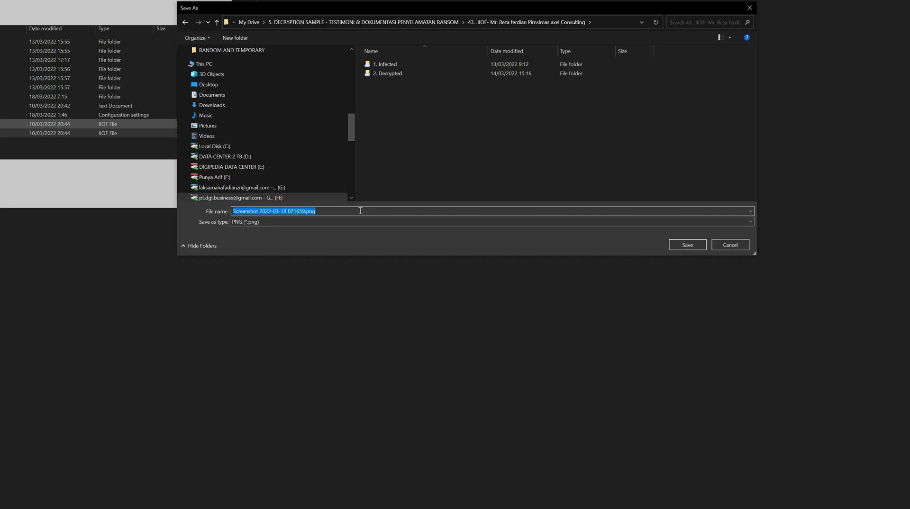
pyautogui.write('DOCU')
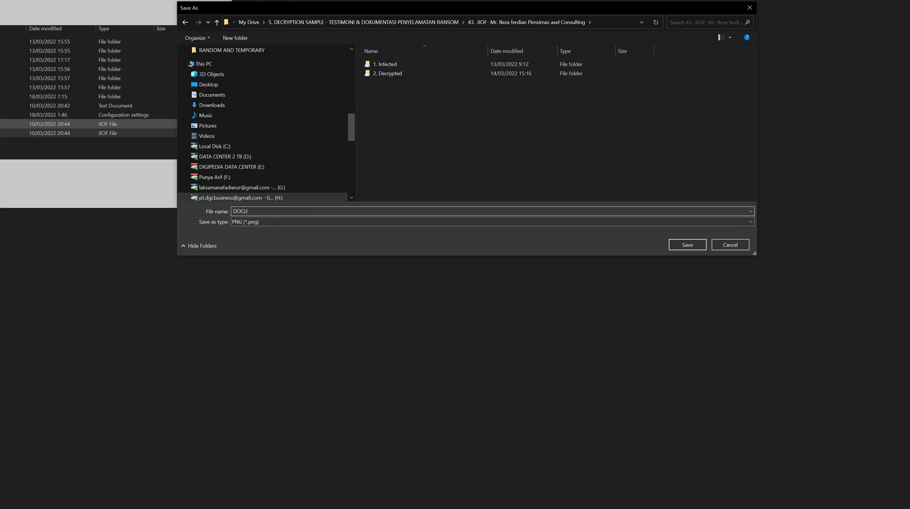
pyautogui.write('MENTATION 1 - BEFORE')
pyautogui.hotkey('ctrl', 'a')
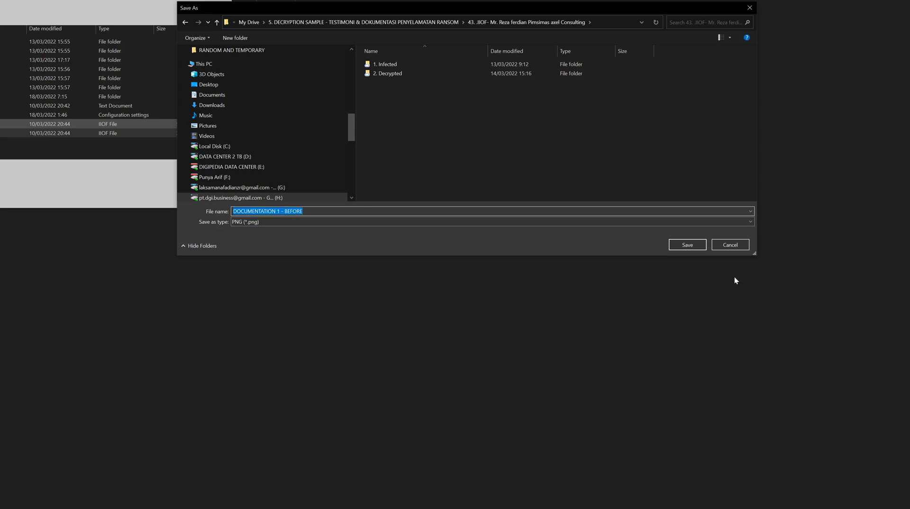
pyautogui.click(675, 245)
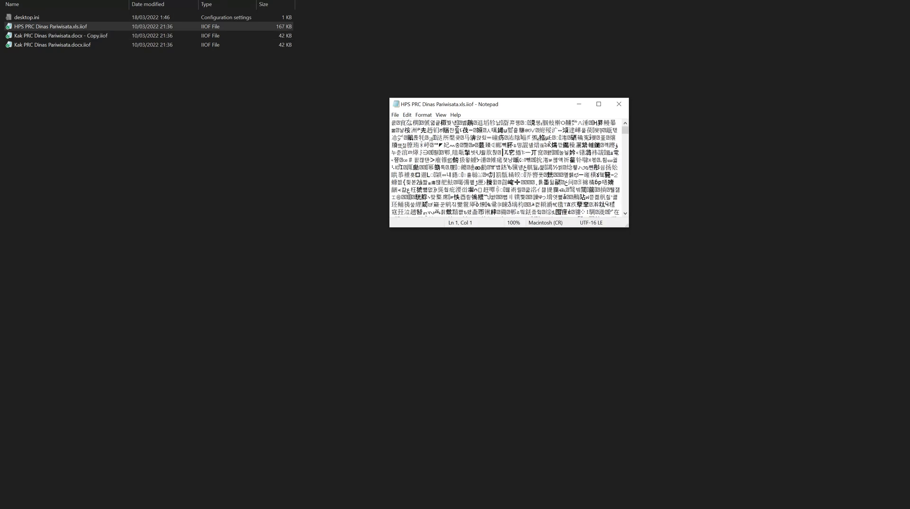
# Step: Examine the encrypted contents of "HPS PRC Dinas Pariwisata.xls.iiof" and "Kak PRC Dinas Pariwisata.docx - Copy.iiof" in Notepad, including their final lines
pyautogui.scroll(-10, 615, 166)
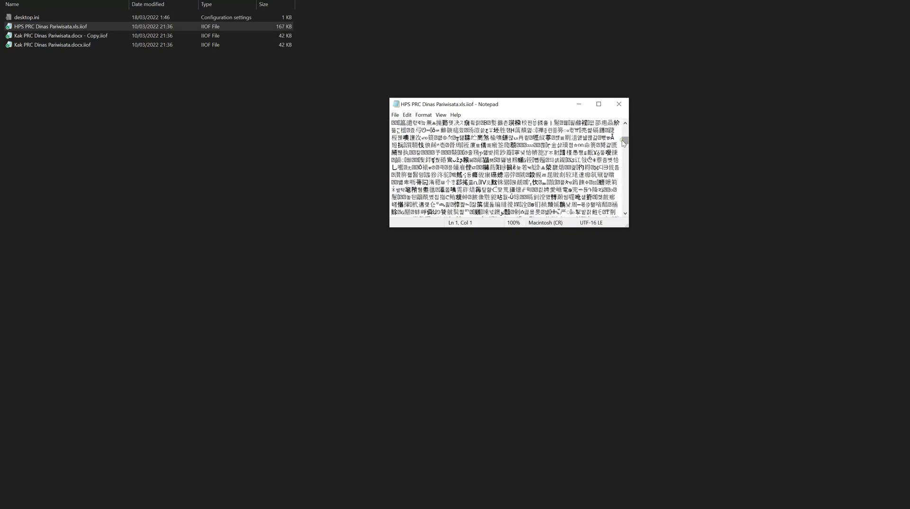
pyautogui.scroll(-3, 615, 205)
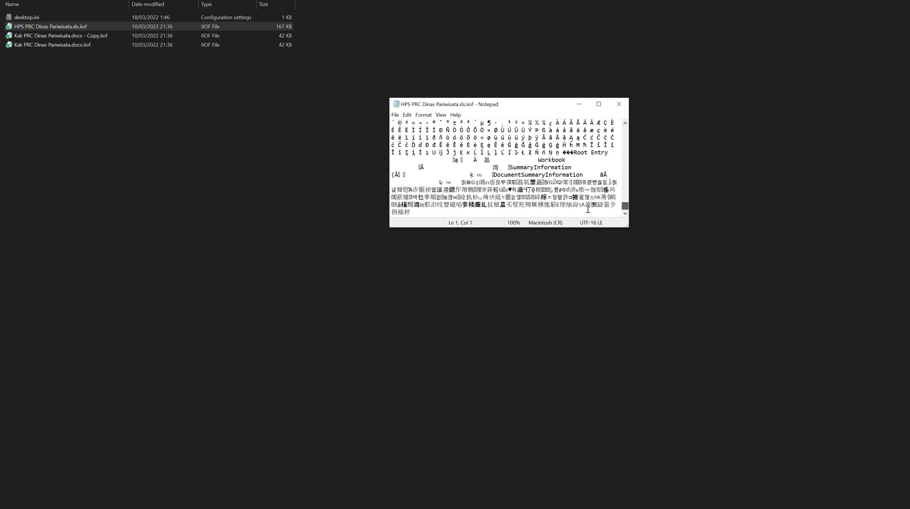
pyautogui.click(547, 203)
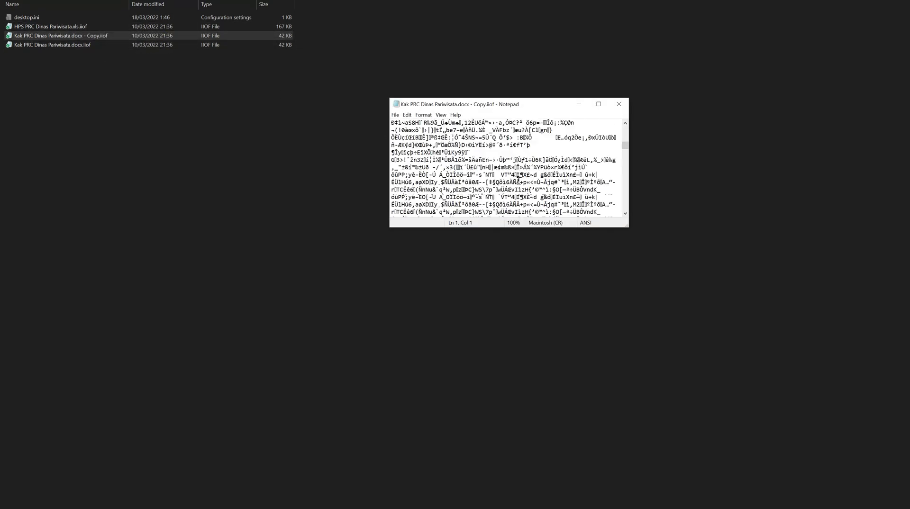
pyautogui.scroll(-15, 518, 179)
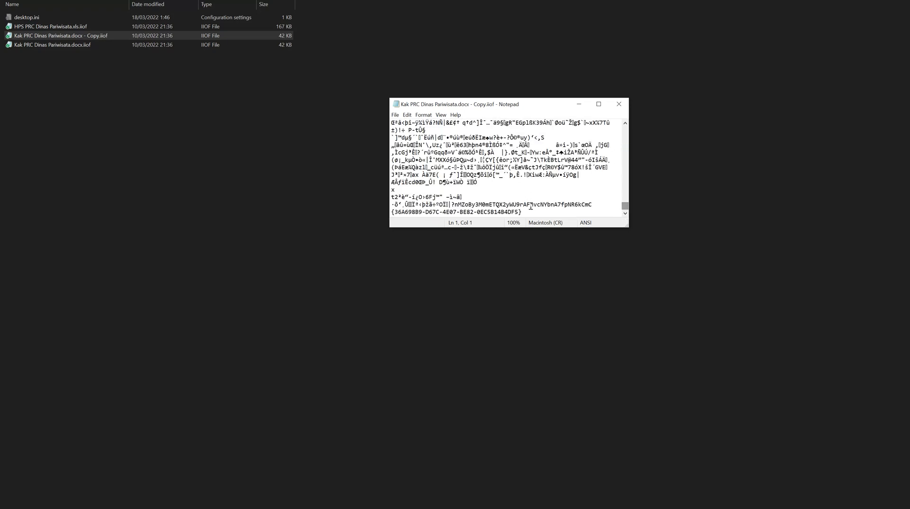
pyautogui.moveTo(522, 211); pyautogui.dragTo(454, 207)
pyautogui.moveTo(561, 216); pyautogui.dragTo(456, 205)
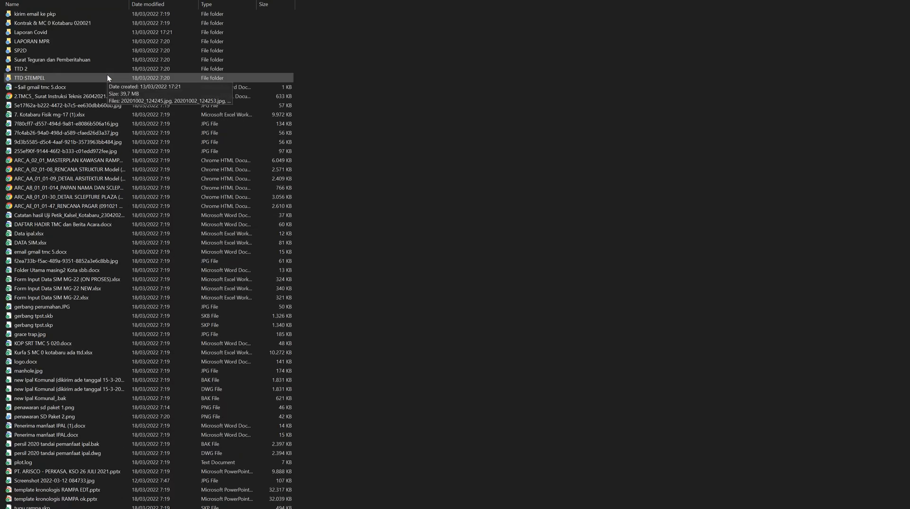
# Step: Read through the decrypted letter "SURAT Penunjukan cv. 88.doc" and close the other Word document behind it
pyautogui.scroll(2, 118, 346)
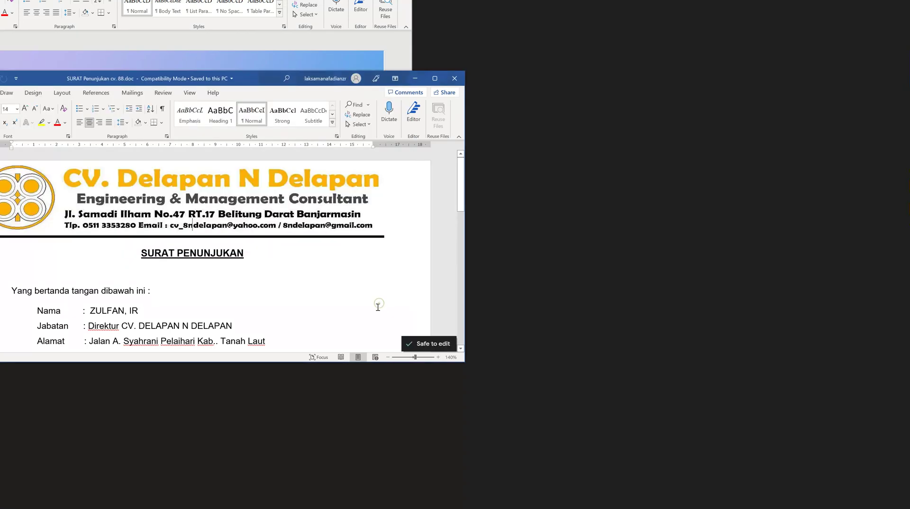
pyautogui.scroll(-10, 378, 306)
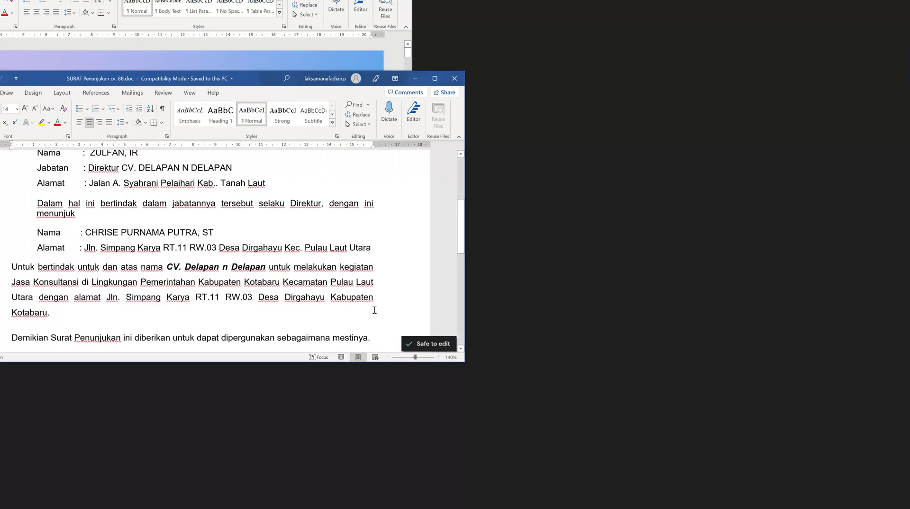
pyautogui.scroll(5, 374, 310)
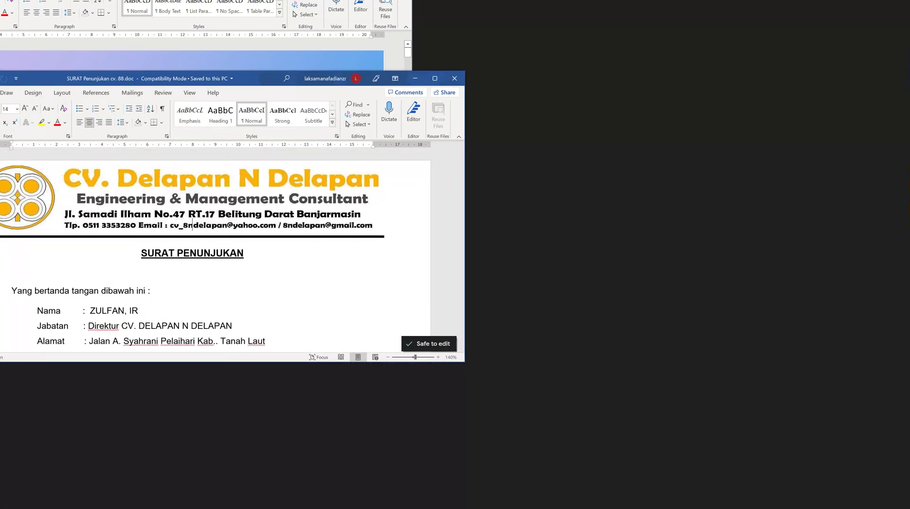
pyautogui.click(264, 57)
pyautogui.hotkey('alt', 'F4')
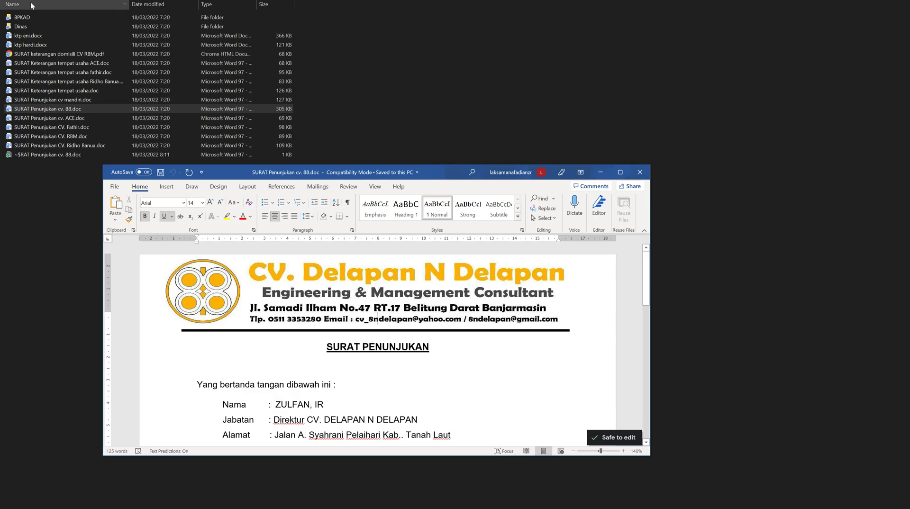
# Step: Capture a screen snip of the decrypted file list together with the open letter, and open the snip for markup
pyautogui.press('super+shift+s')
pyautogui.moveTo(0, 0); pyautogui.dragTo(829, 498)
pyautogui.press('super+a')
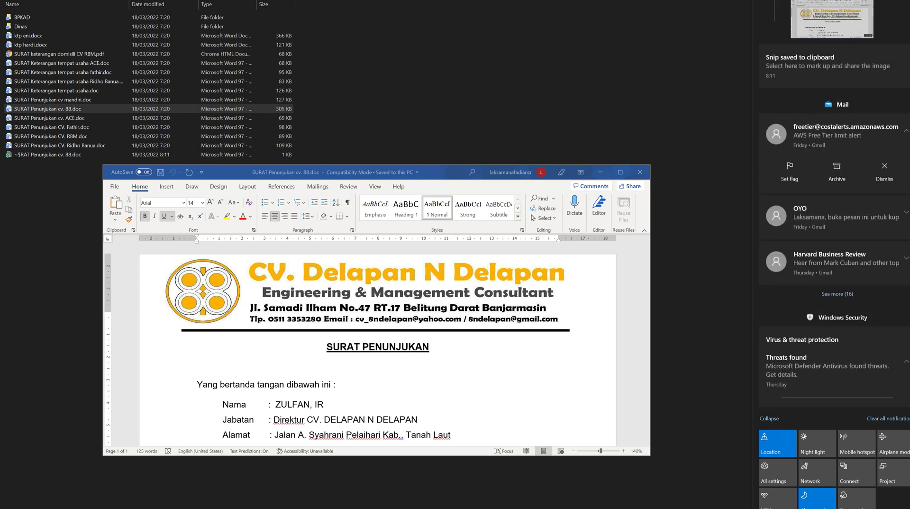
pyautogui.click(843, 20)
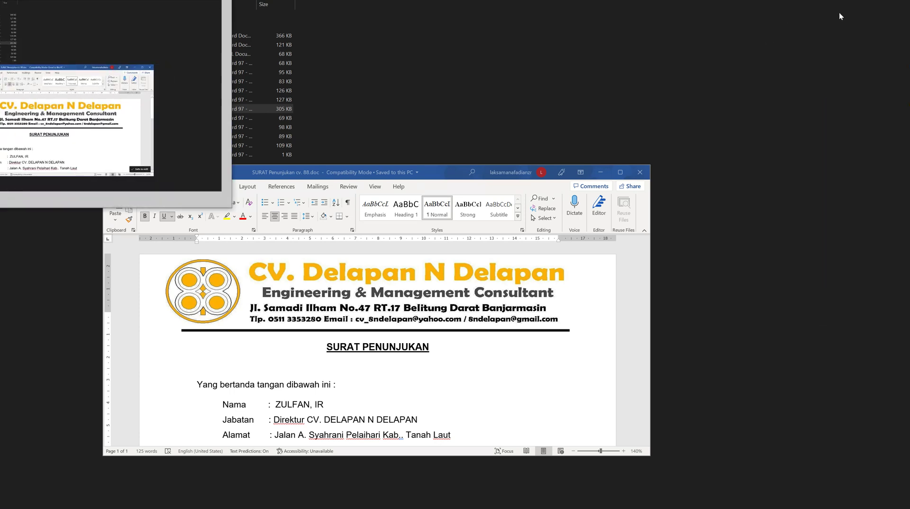
# Step: Start saving the snip and name it "DOCUMENTATION 3 - after.png", reusing the name of the existing "DOCUMENTATION 2 - after.png"
pyautogui.hotkey('ctrl', 's')
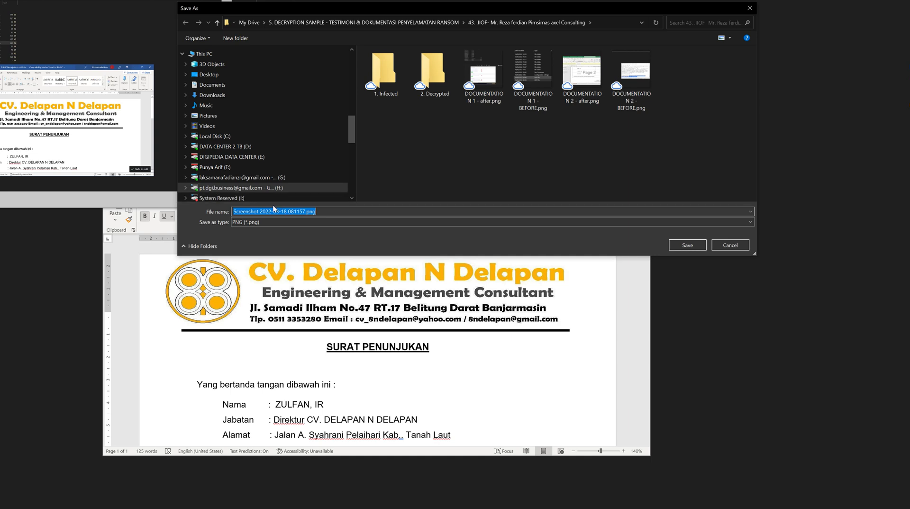
pyautogui.moveTo(350, 128); pyautogui.dragTo(348, 55)
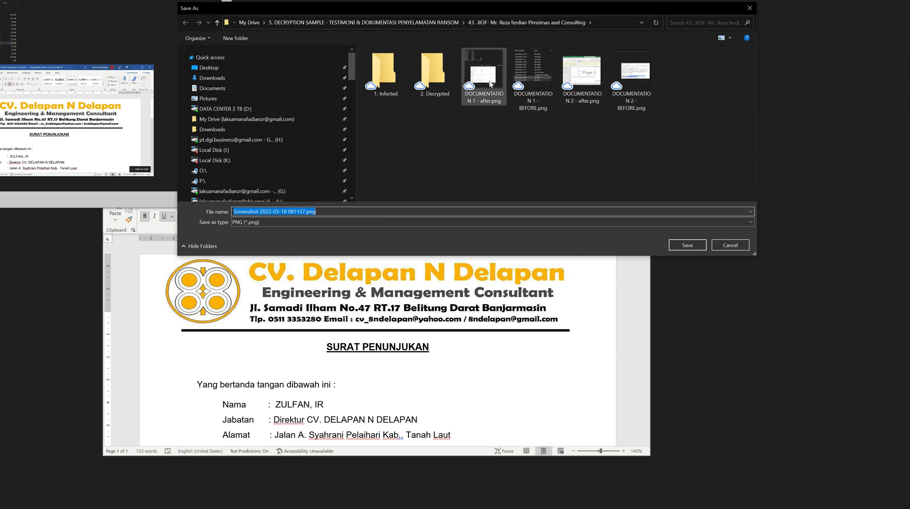
pyautogui.click(582, 78)
pyautogui.click(294, 211)
pyautogui.doubleClick(293, 211)
pyautogui.click(293, 211)
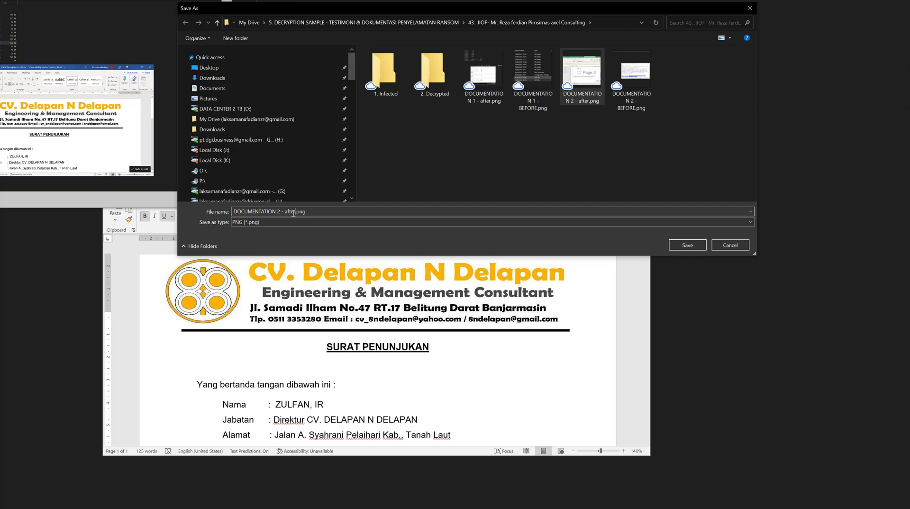
pyautogui.doubleClick(292, 212)
pyautogui.click(293, 211)
pyautogui.click(280, 212)
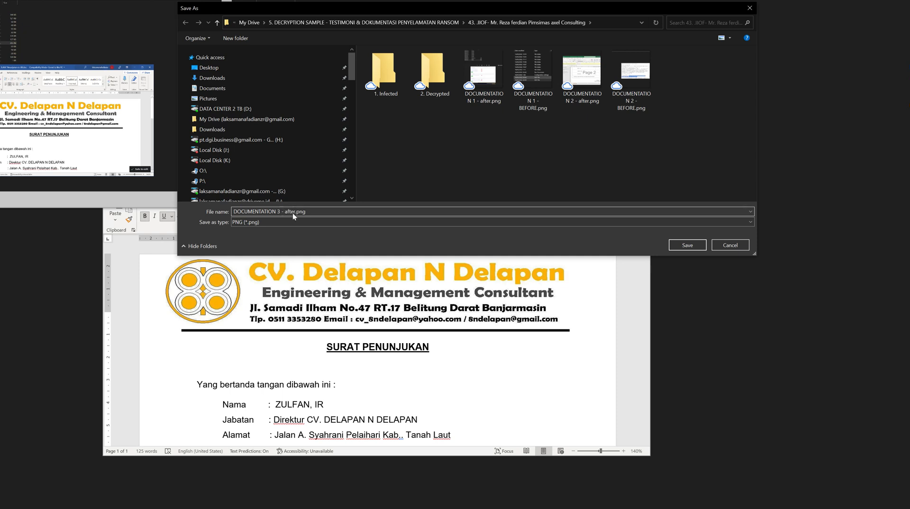
pyautogui.press('Escape')
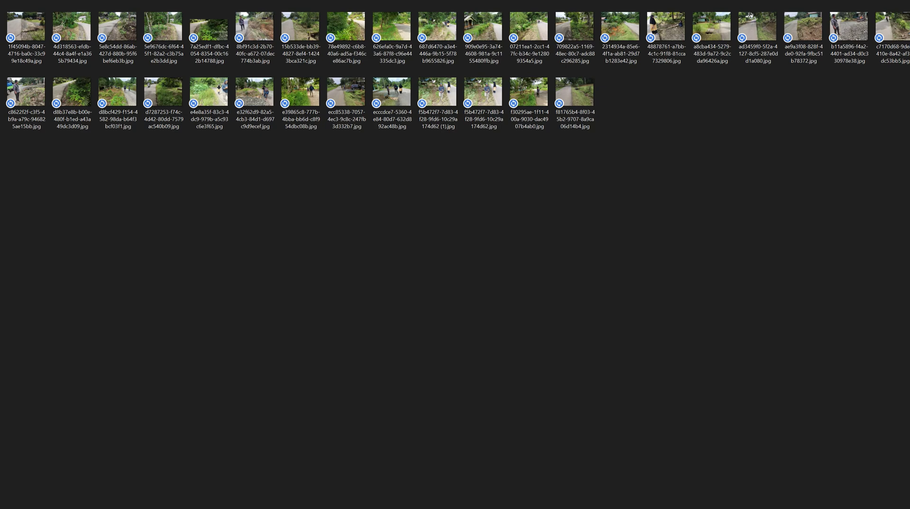
pyautogui.click(744, 4)
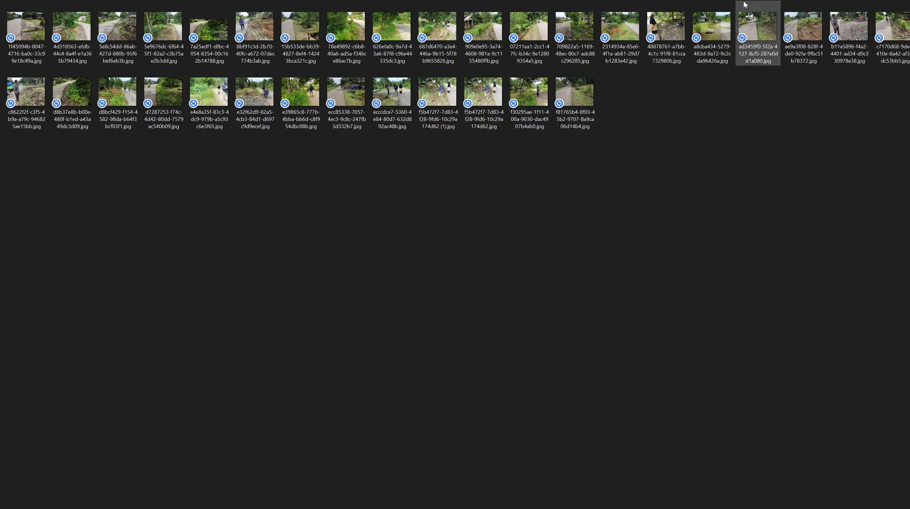